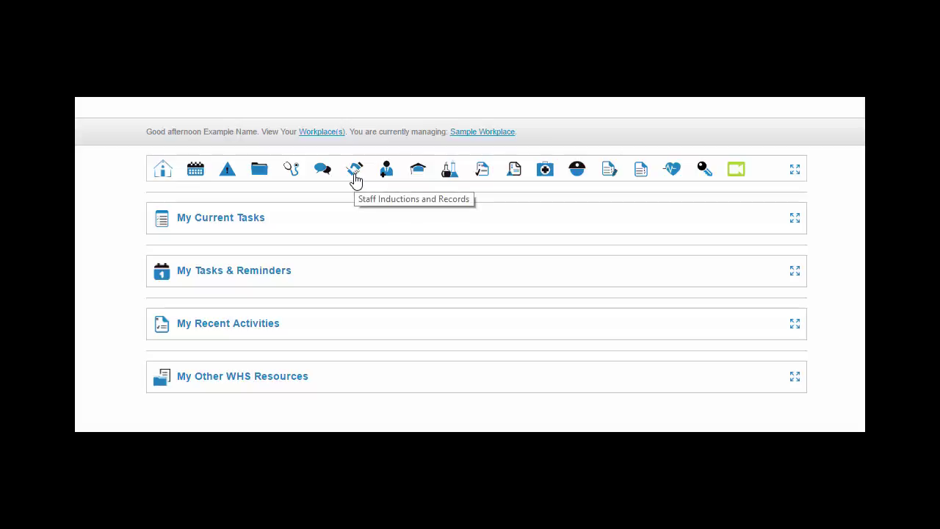
- Open the Staff Inductions and Records module and look through its list of staff records
left_click(355, 170)
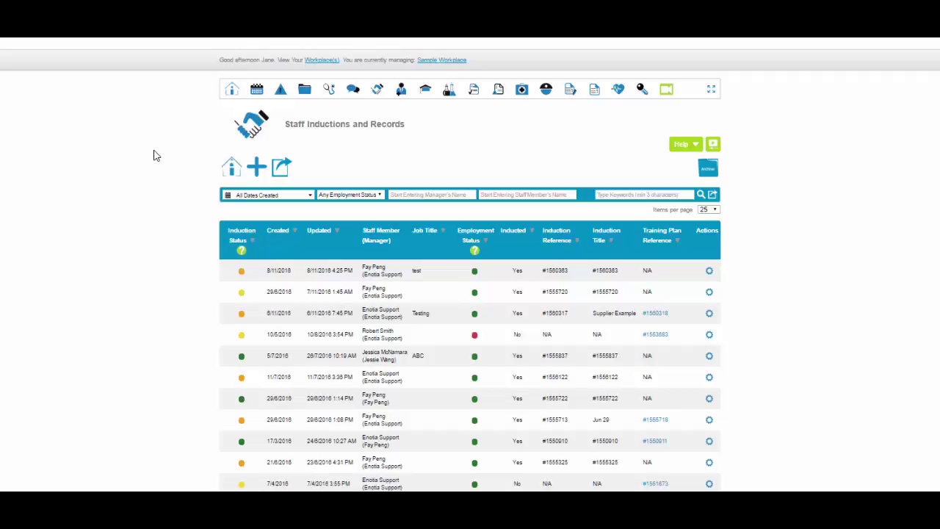
scroll(155, 155, "down", 3)
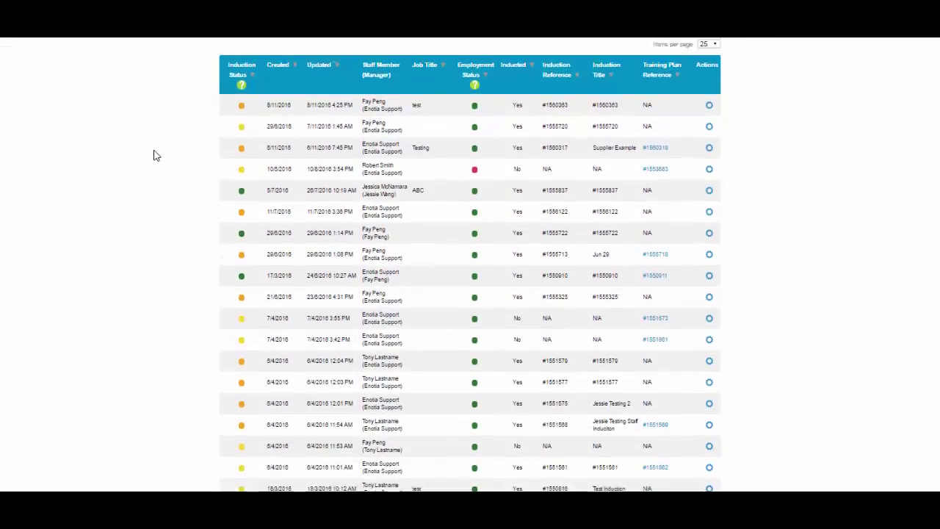
scroll(154, 155, "up", 3)
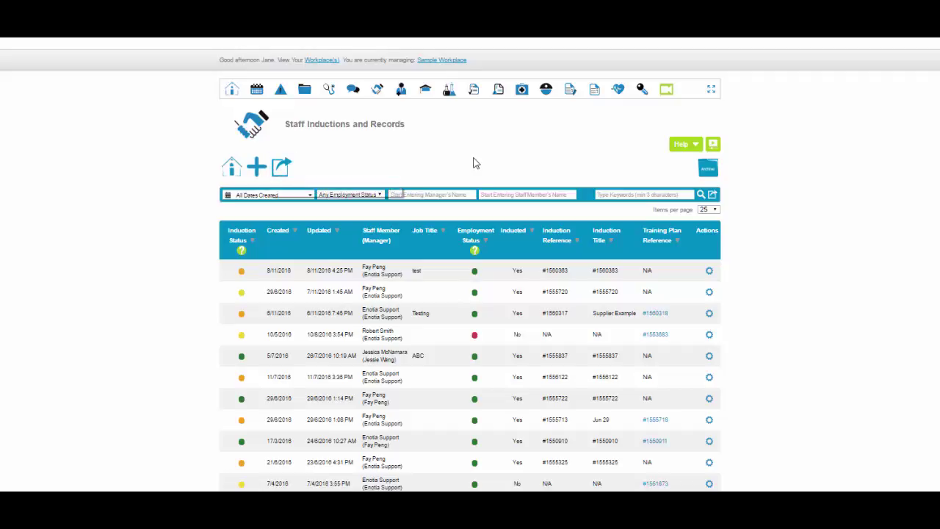
- Read the module's help and status legends, and view the first record's actions in the archive of Staff Inductions Pre March 15th, 2016
left_click(695, 147)
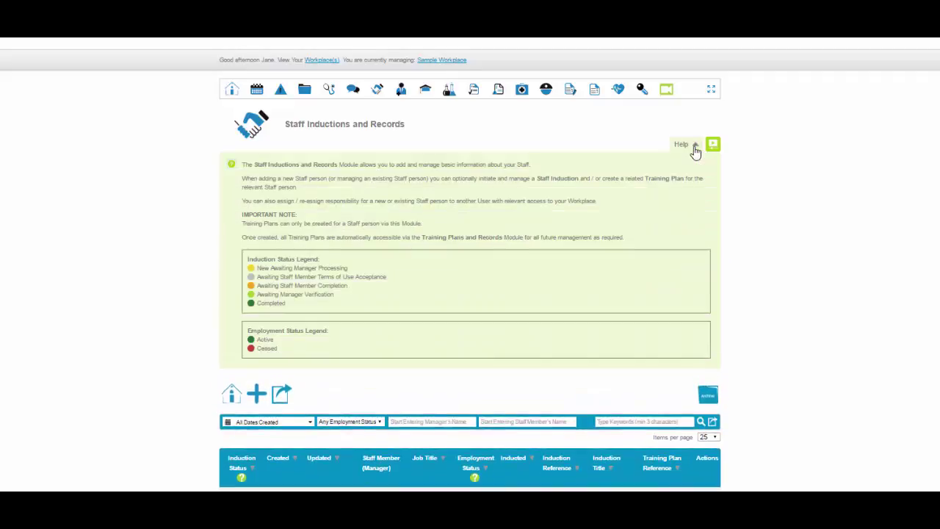
left_click(696, 147)
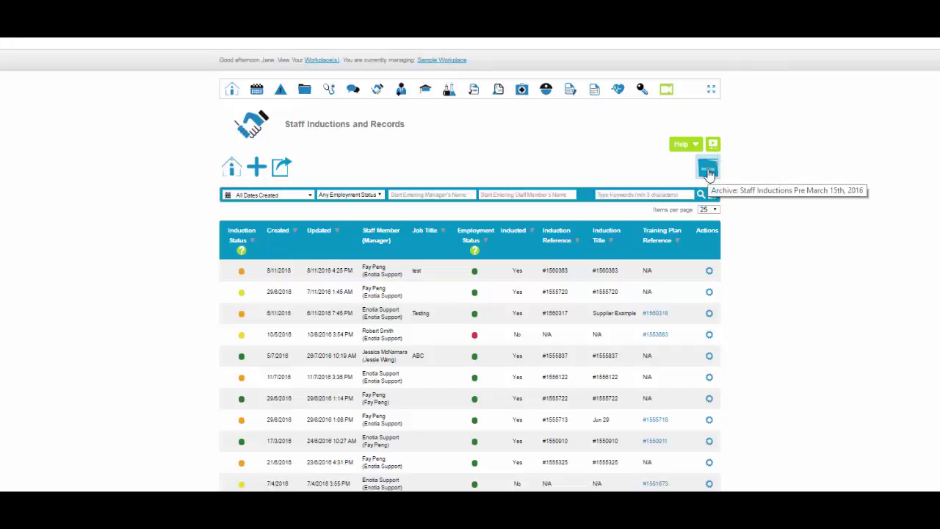
left_click(706, 170)
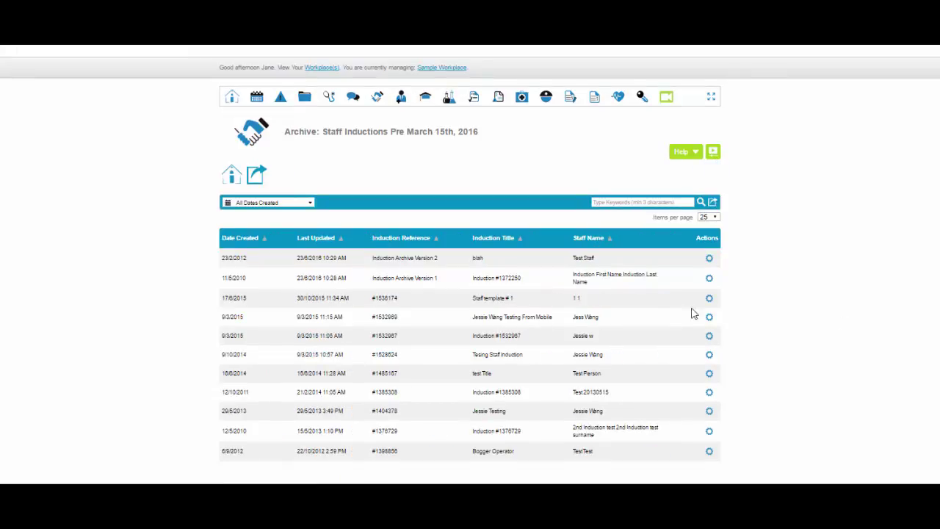
left_click(708, 257)
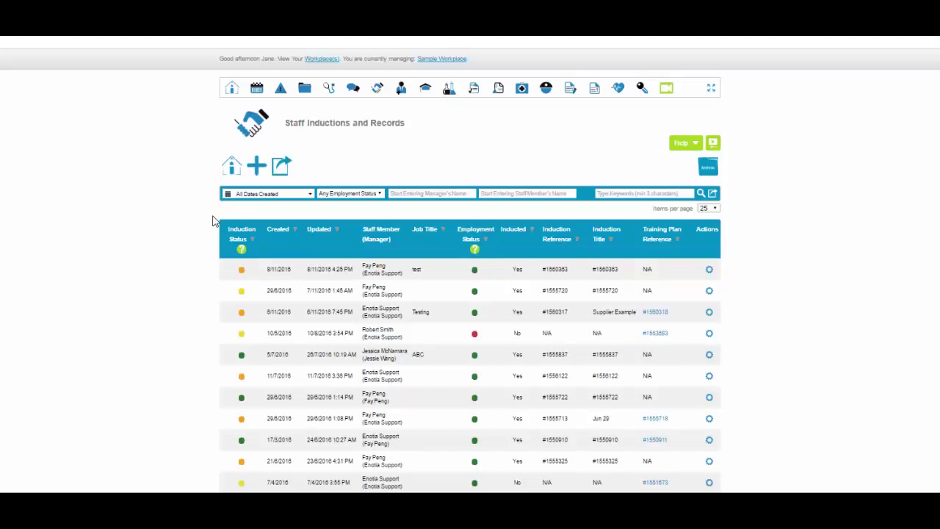
- Examine the list's filters for creation date, employment status, staff member name and keywords
left_click(310, 196)
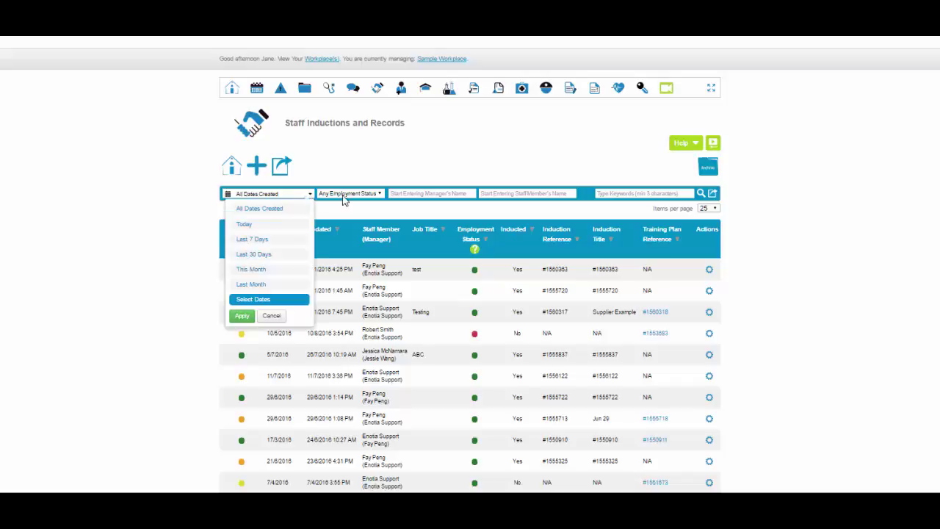
left_click(344, 195)
left_click(498, 193)
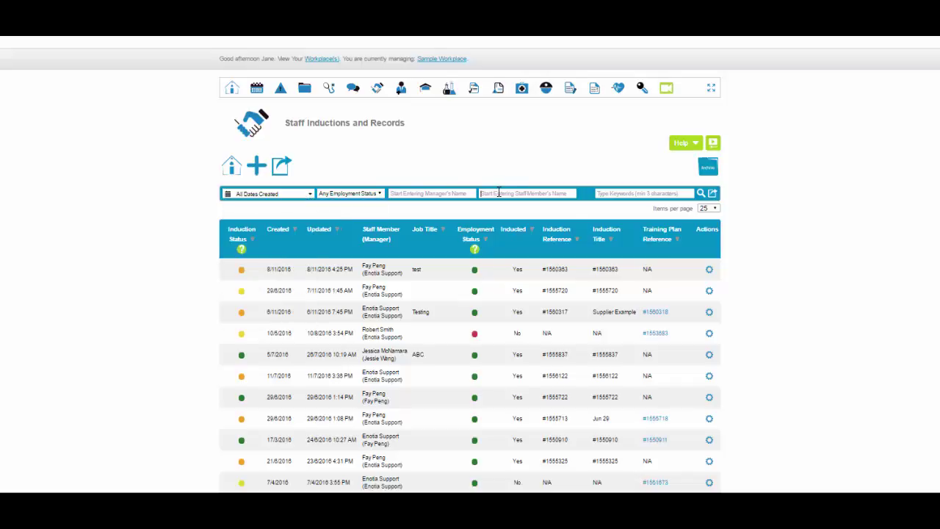
left_click(614, 193)
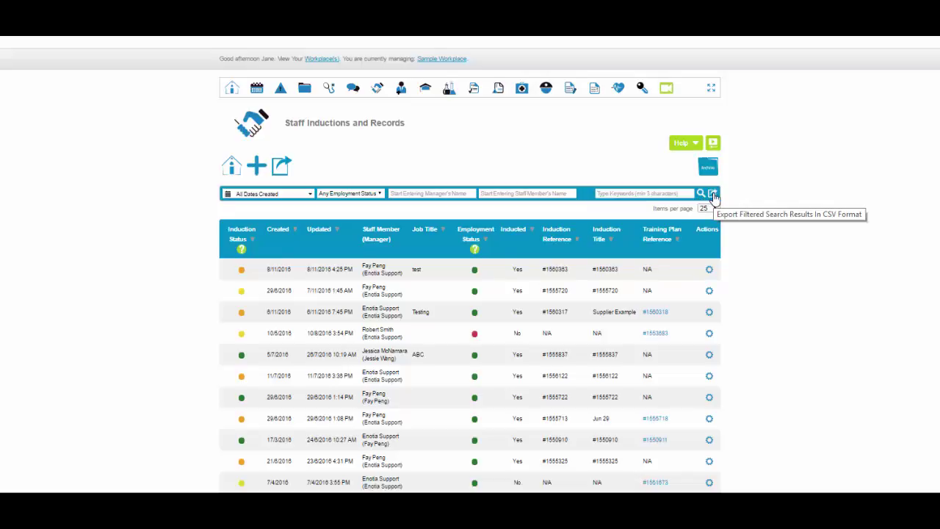
- Export the filtered search results in CSV format after reviewing the export fields and toggling Staff Induction ID
left_click(713, 194)
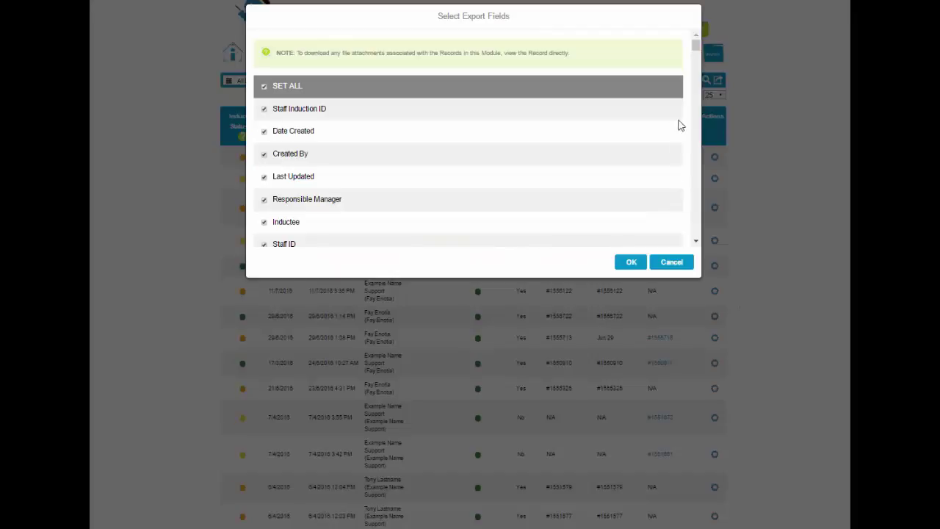
scroll(694, 144, "down", 5)
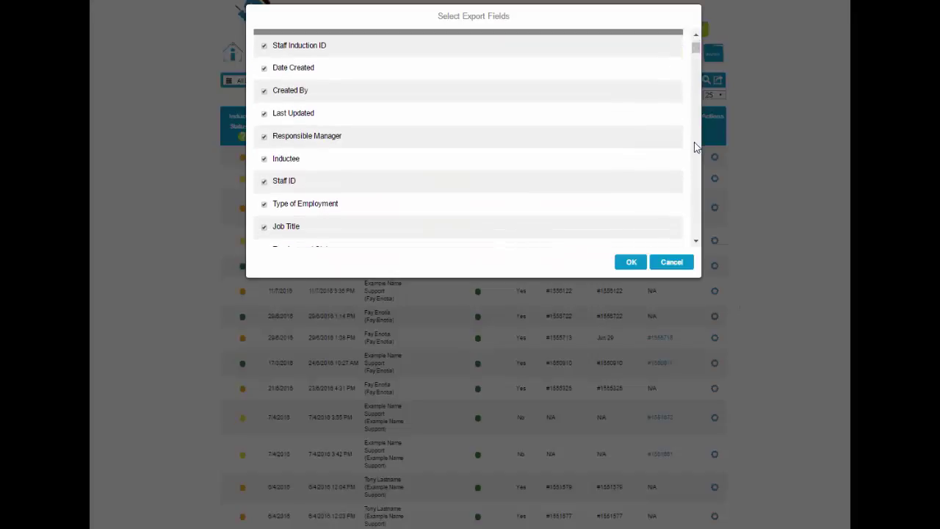
scroll(695, 147, "down", 6)
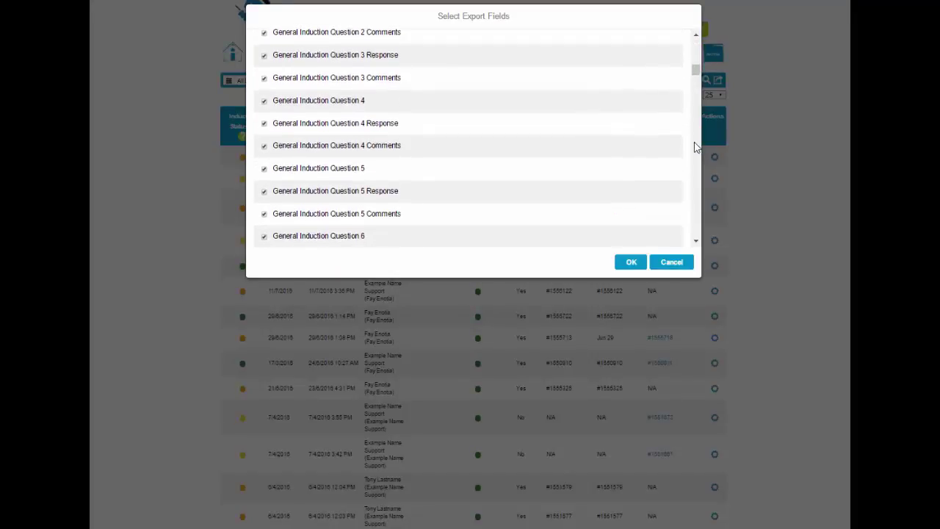
scroll(696, 147, "up", 2)
scroll(695, 147, "up", 8)
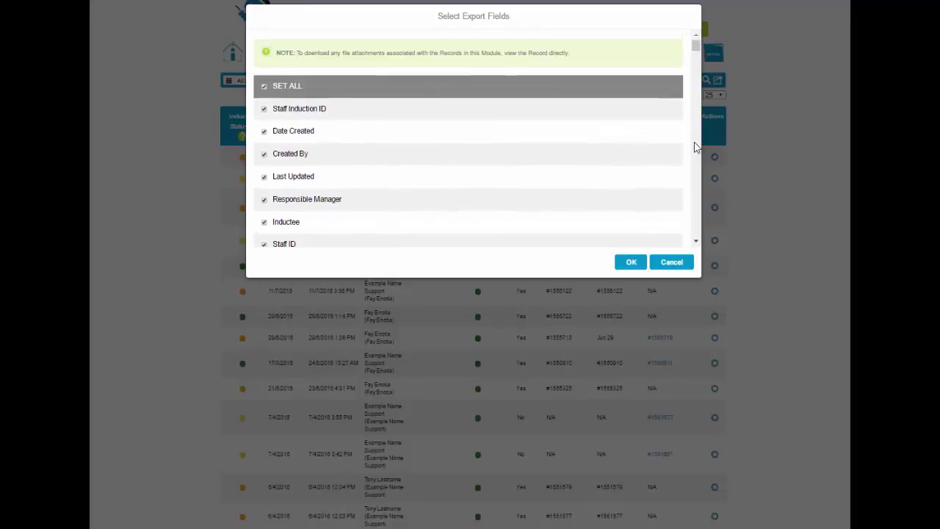
left_click(265, 110)
left_click(630, 263)
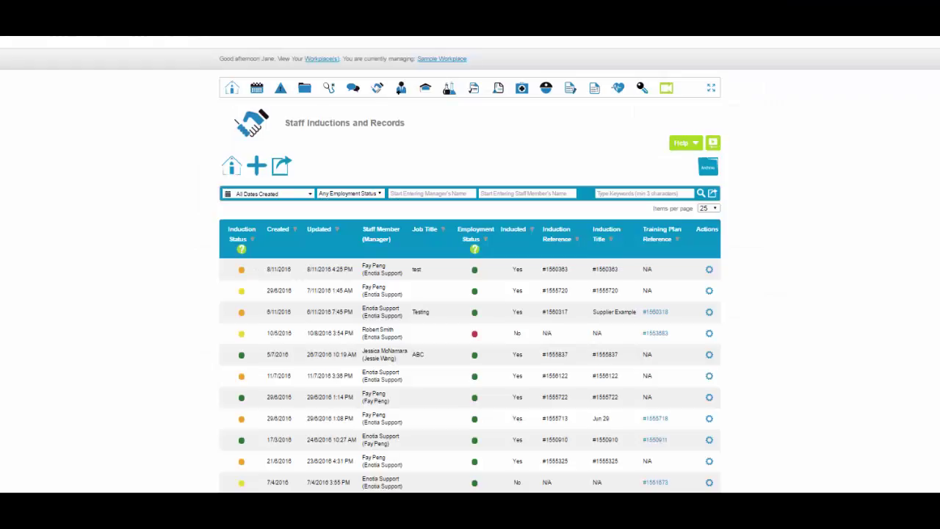
- Show the actions available for the first staff record and start a new staff induction and record form
left_click(708, 269)
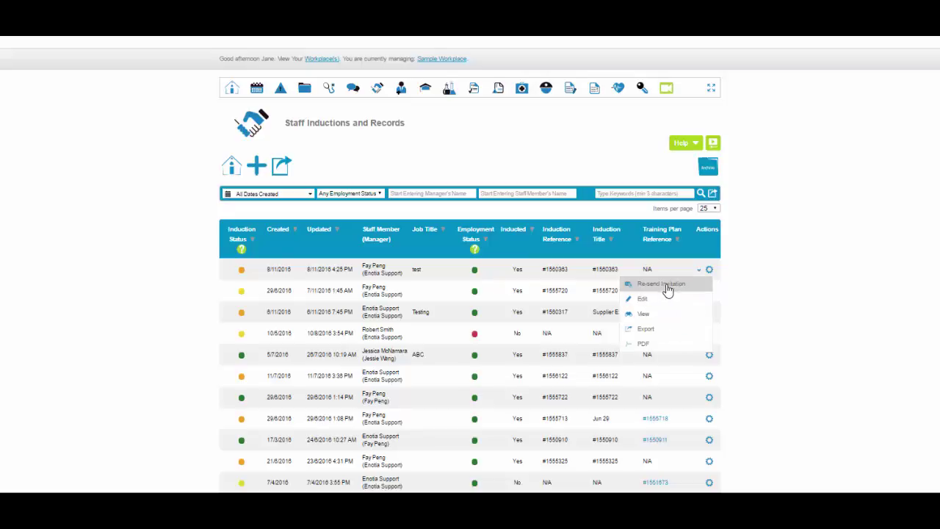
left_click(257, 169)
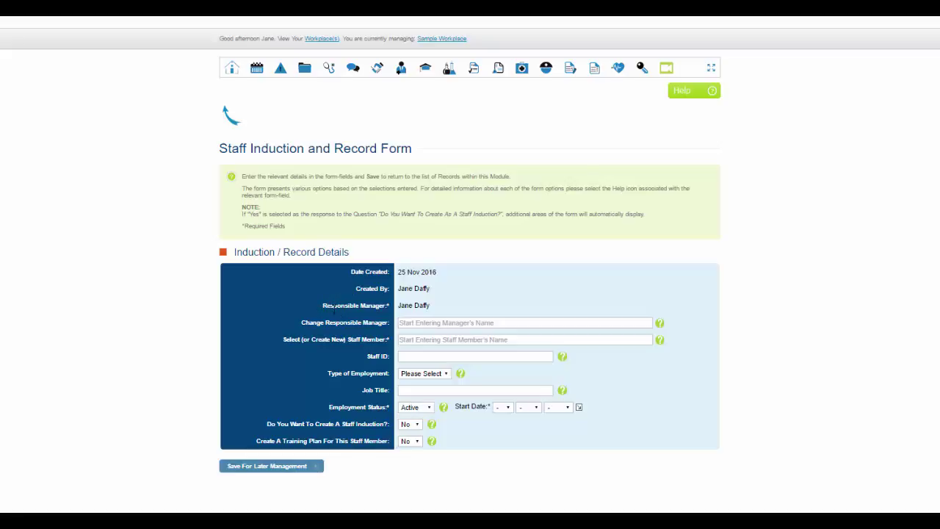
- Change the responsible manager by searching for the manager's first name and choosing the first match
left_click(405, 322)
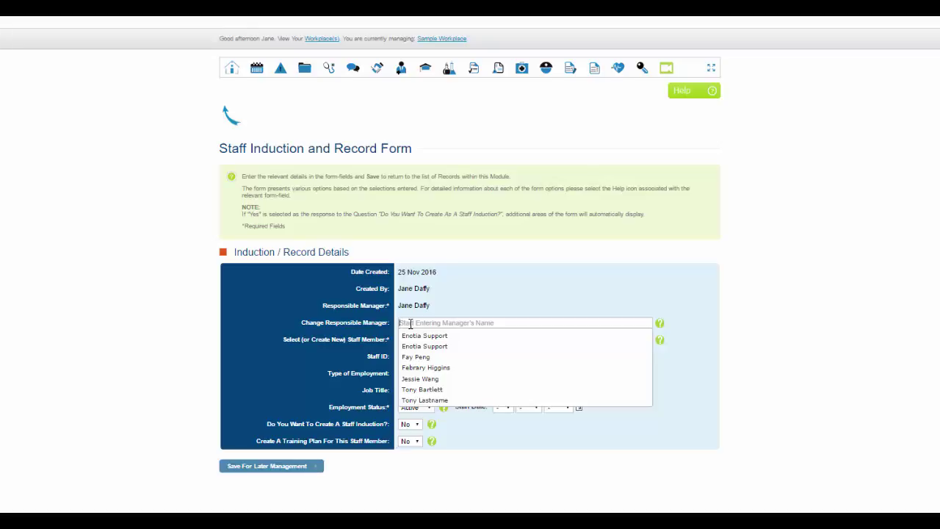
type("tony")
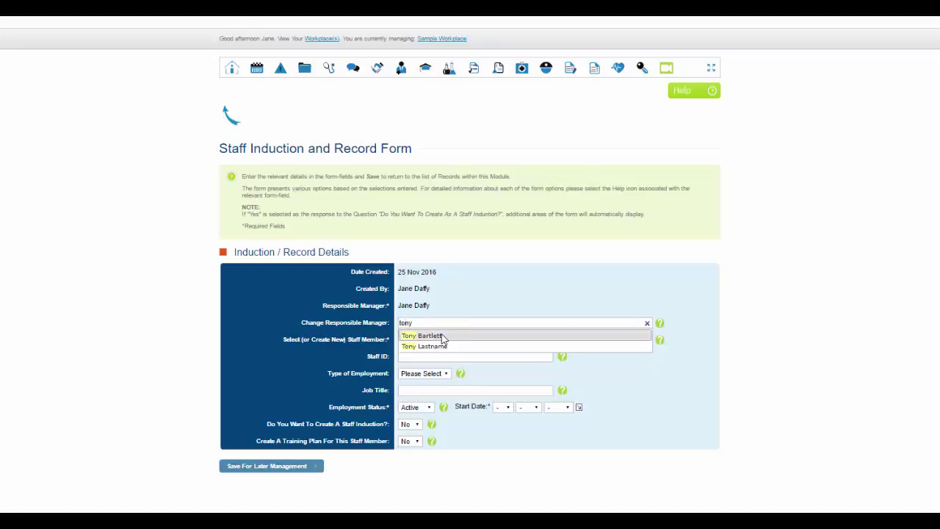
left_click(443, 335)
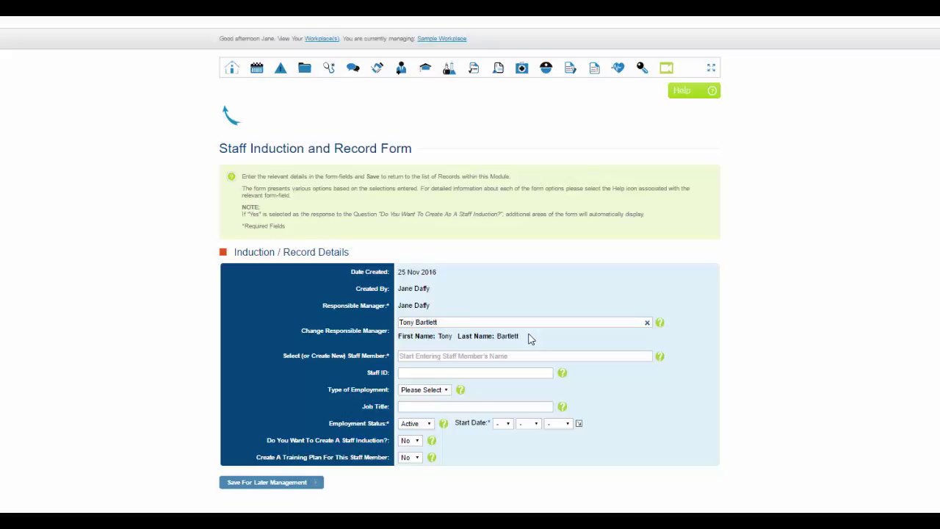
- Search for an existing staff member by first name and select the match for the record
left_click(422, 356)
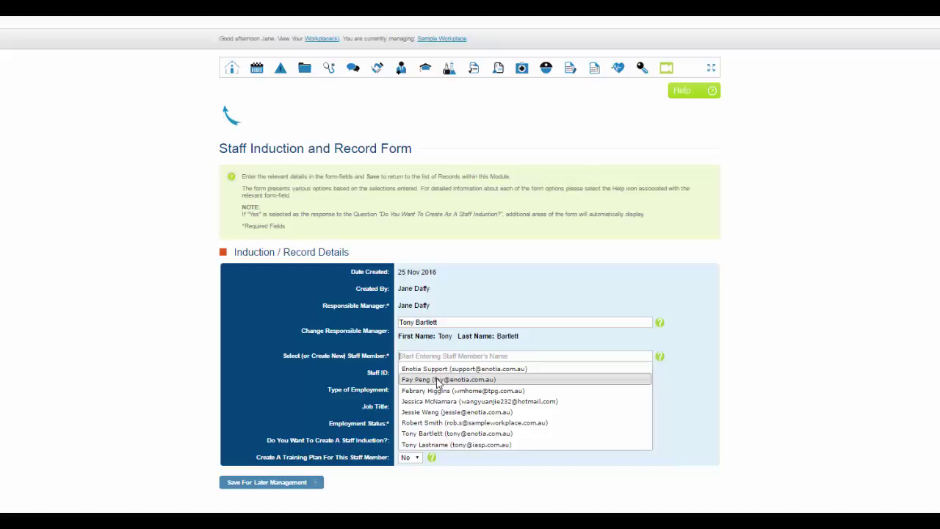
type("fay")
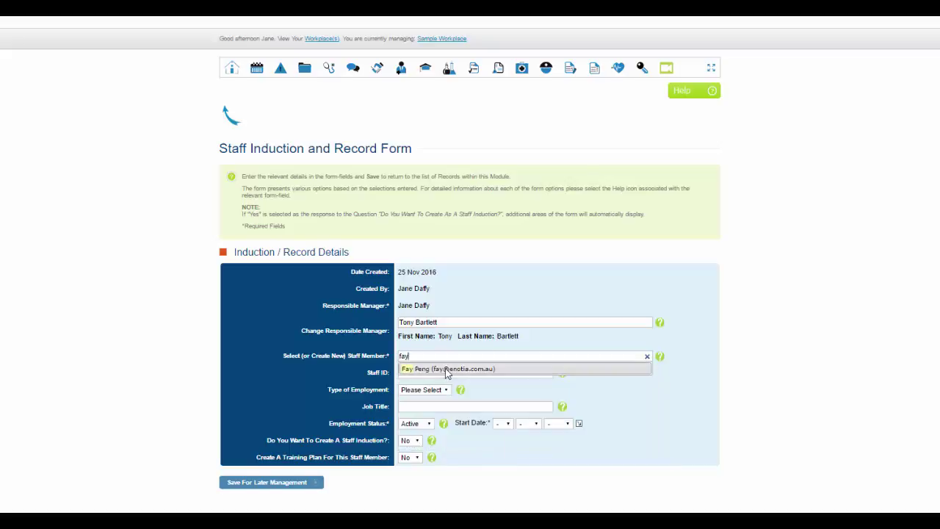
left_click(445, 368)
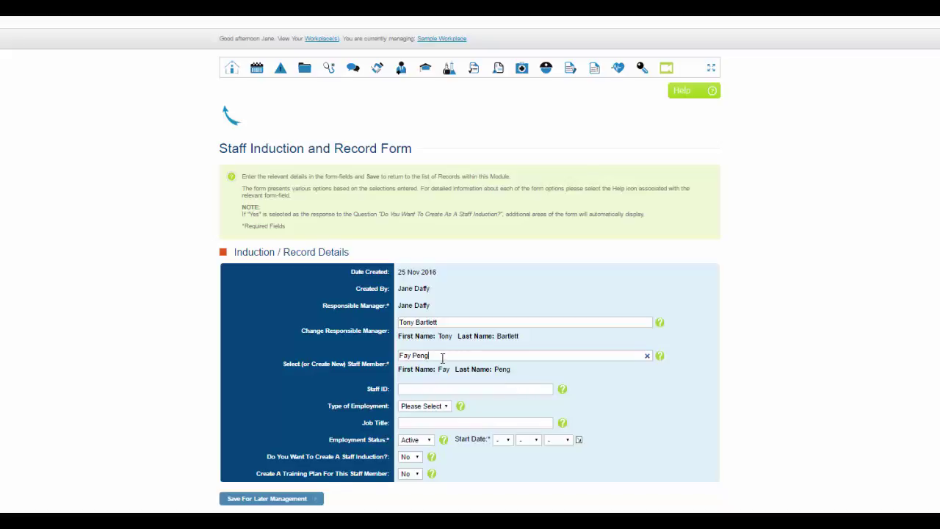
- Replace the staff member entry with an unlisted first name and try to create a new inductee through the User Access Invitation
left_click_drag(444, 355, 386, 352)
key("BackSpace")
type("jane")
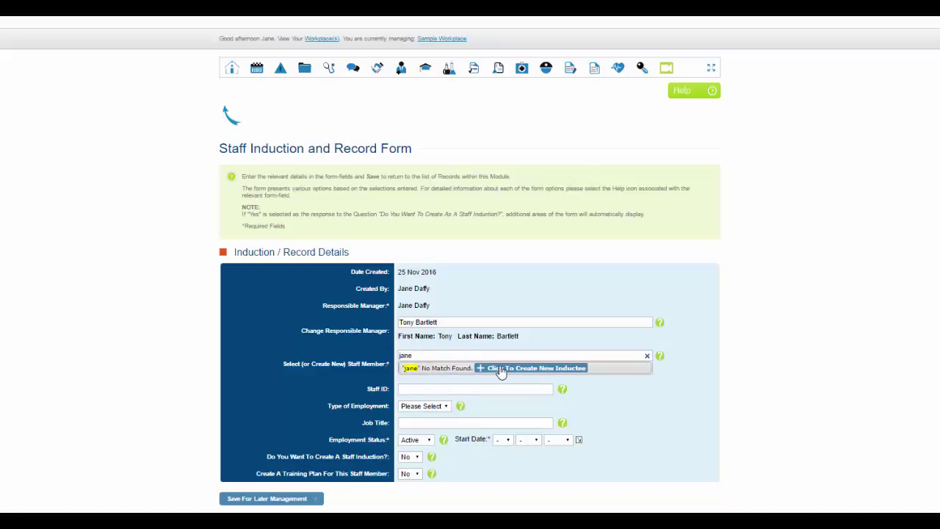
left_click(500, 368)
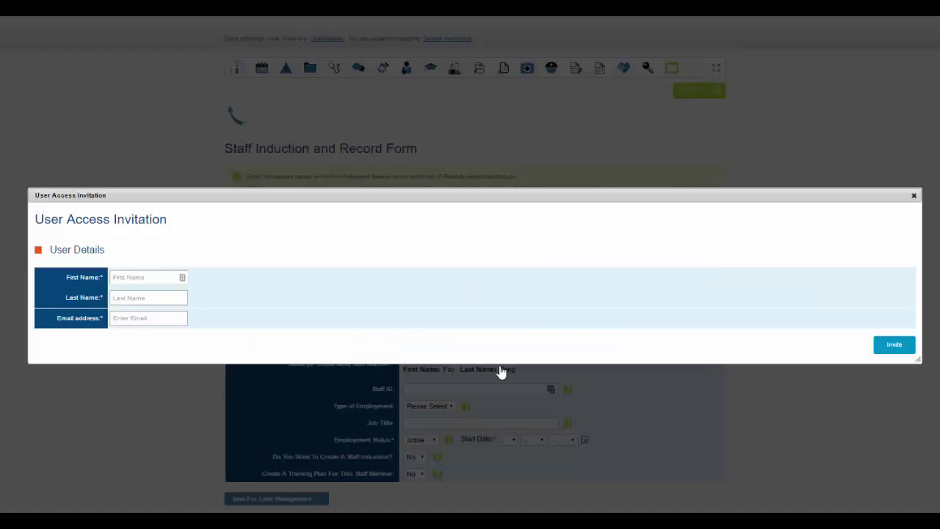
left_click(118, 297)
left_click(884, 344)
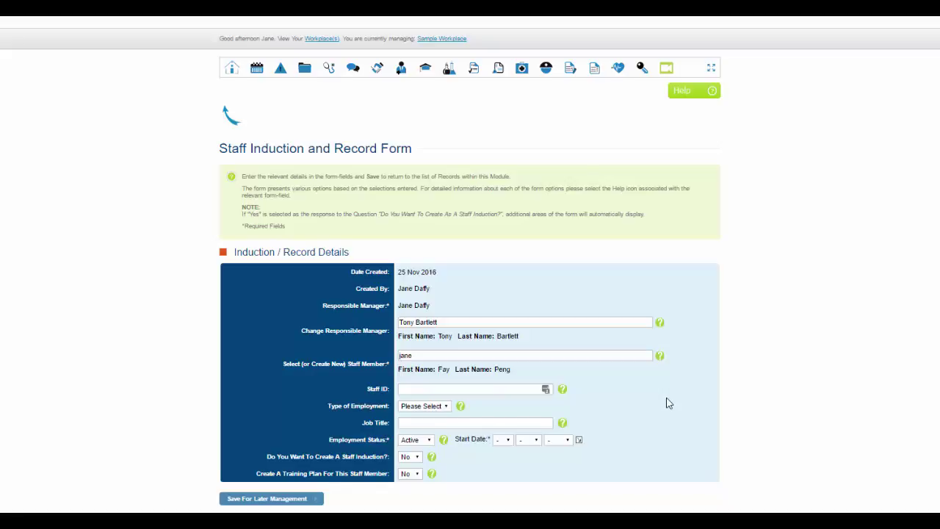
- Read the help note for the Job Title field and close it
left_click(562, 423)
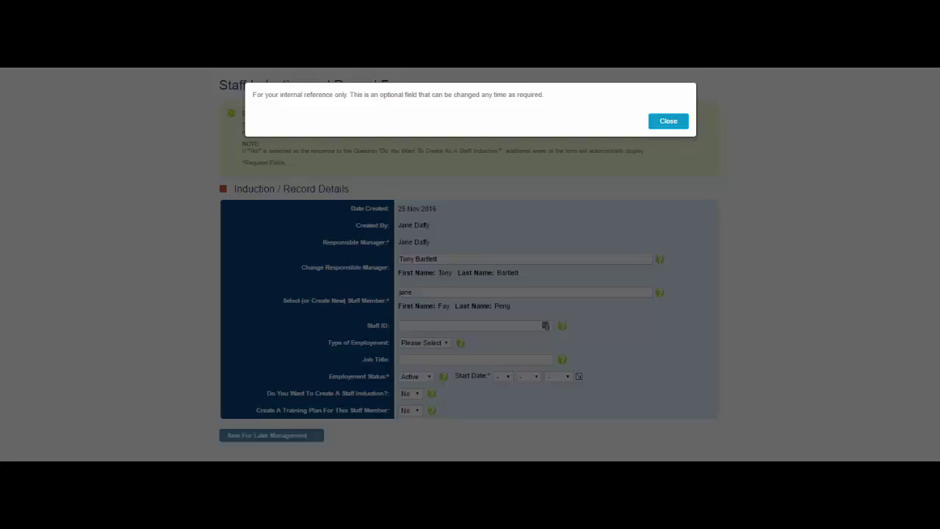
left_click(670, 121)
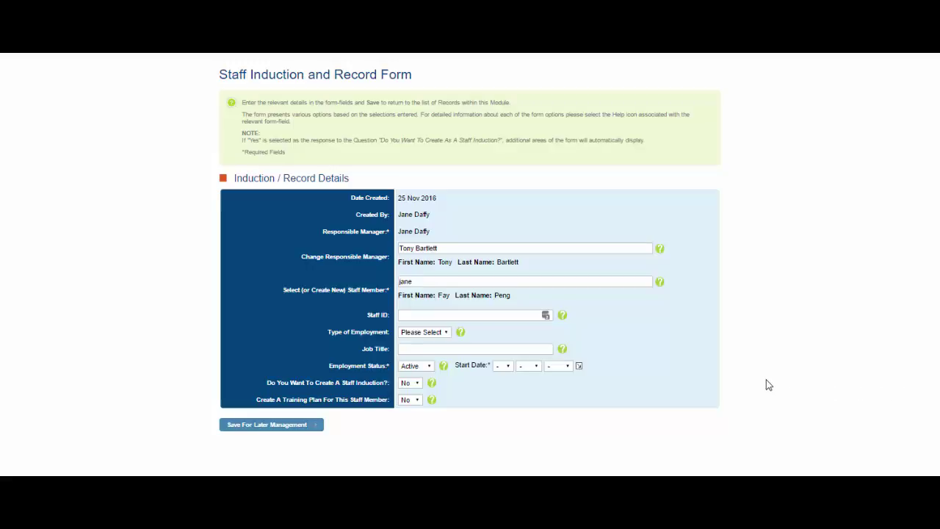
- Keep the employment status Active, choose Yes for creating a staff induction, and review the added form sections
left_click(428, 367)
left_click(420, 377)
left_click(417, 383)
left_click(419, 395)
scroll(669, 373, "down", 2)
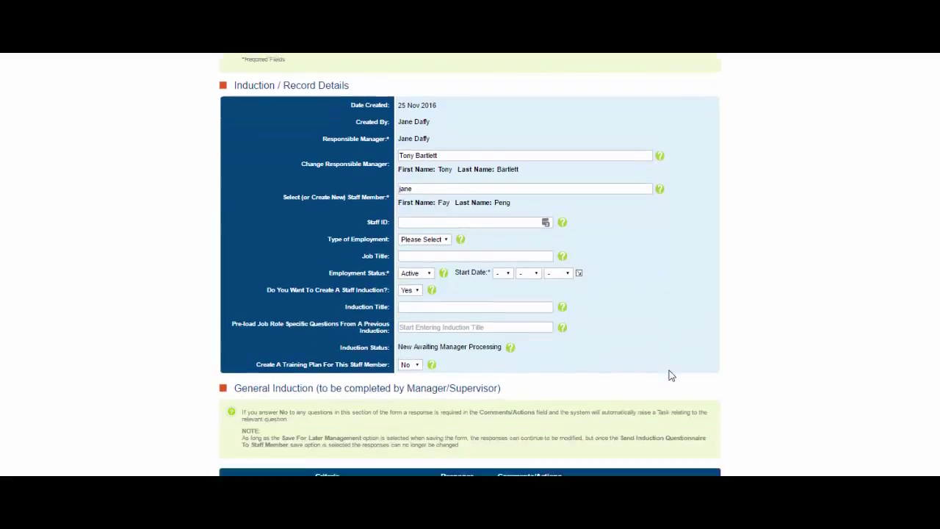
scroll(669, 374, "down", 3)
scroll(669, 374, "up", 4)
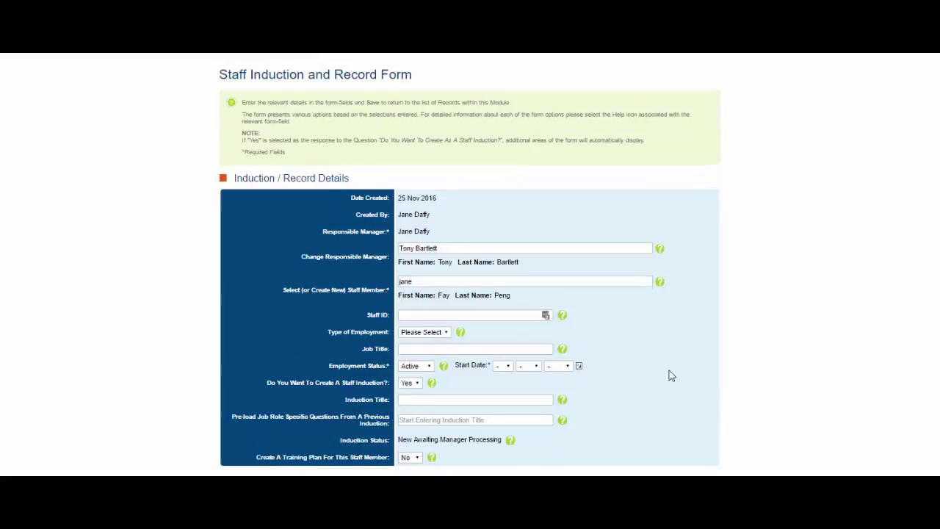
- Read the Induction Title help note and enter T.E.A.M as the induction title
left_click(562, 400)
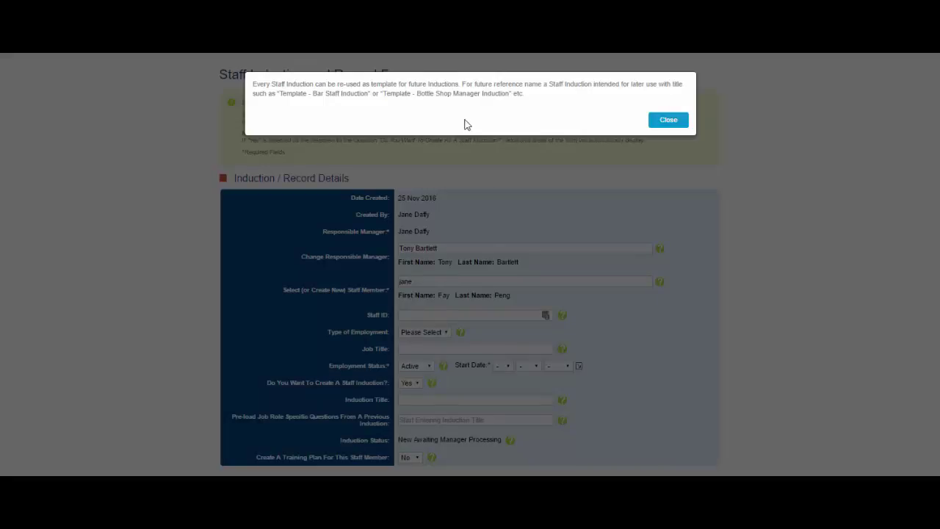
left_click(673, 124)
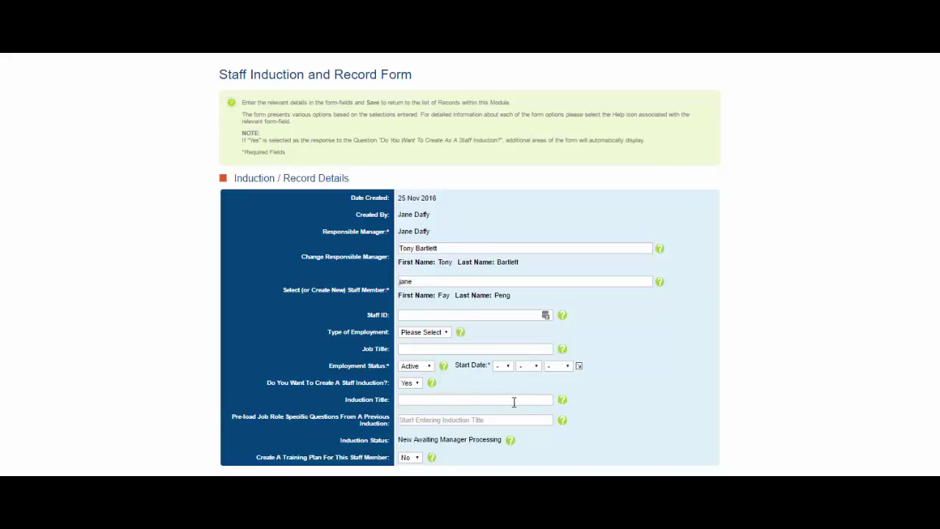
left_click(407, 400)
type("te")
key("BackSpace")
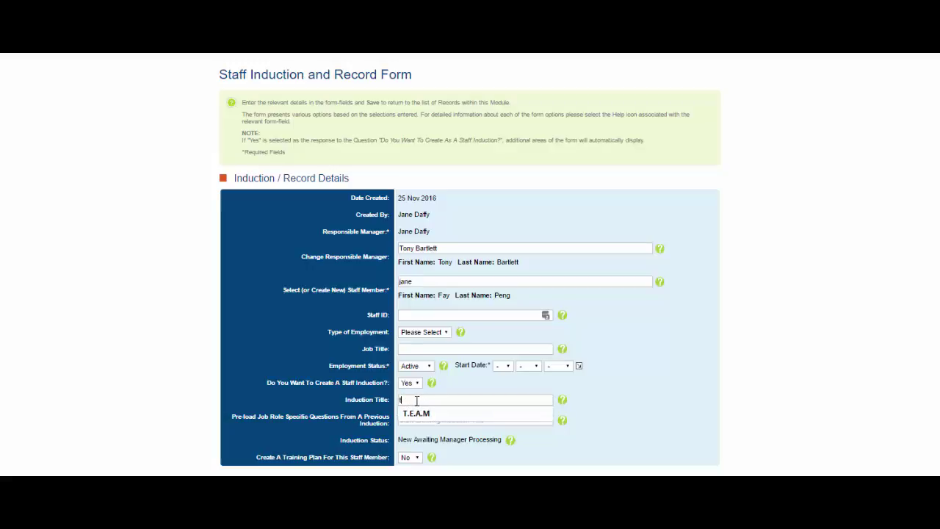
left_click(430, 415)
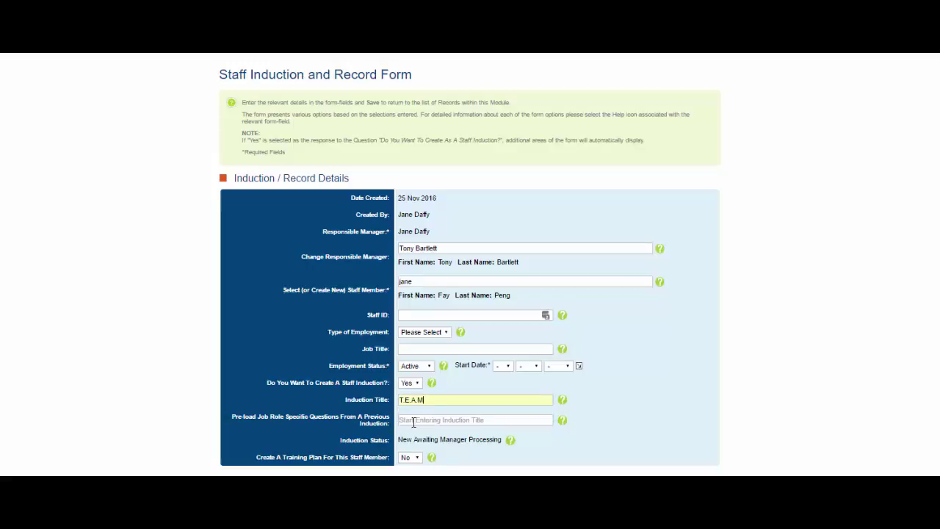
- Pre-load the job role specific questions from previous induction #1550844 and dismiss the load message
left_click(413, 420)
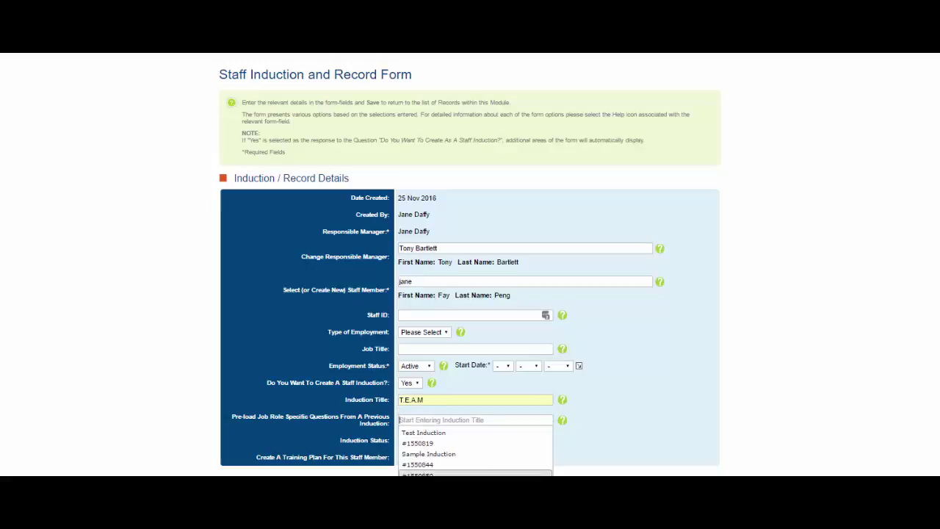
left_click(429, 469)
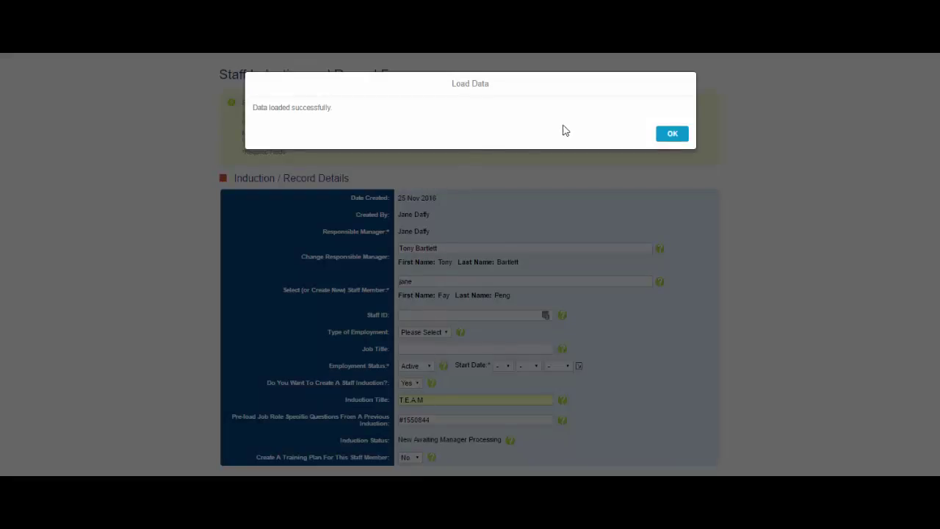
left_click(673, 135)
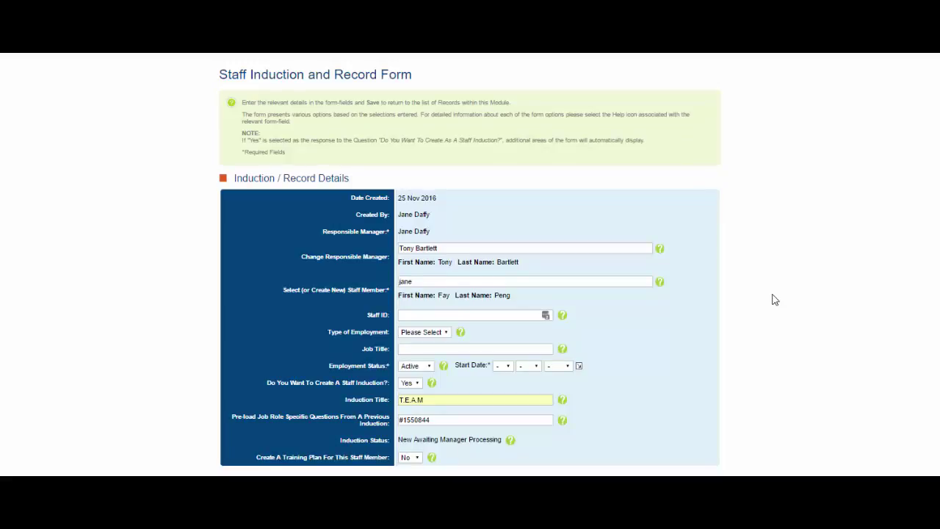
- Choose Yes for creating a training plan for this staff member
scroll(775, 299, "down", 1)
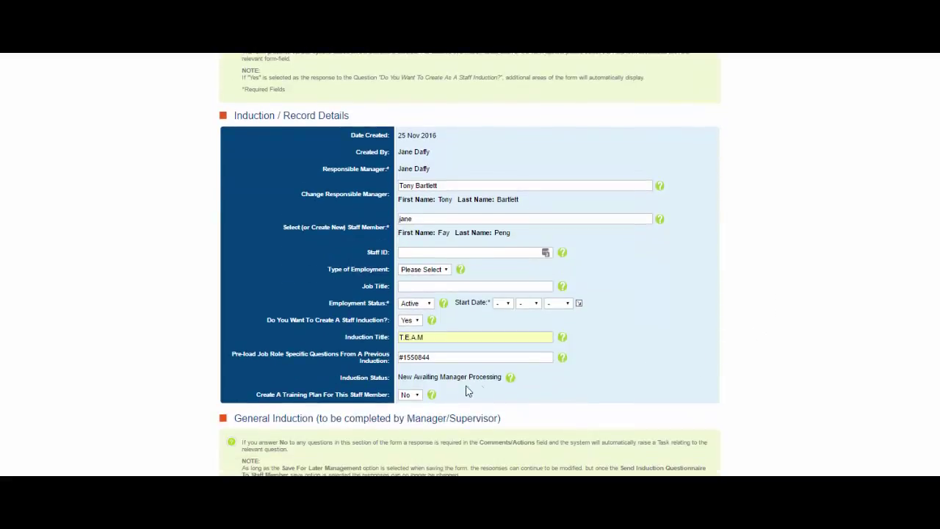
left_click(417, 397)
left_click(408, 405)
- In the Workplace Induction section, try Yes and N/A for the toilets and drinking water question and N/A for the emergency procedures question
scroll(613, 390, "down", 3)
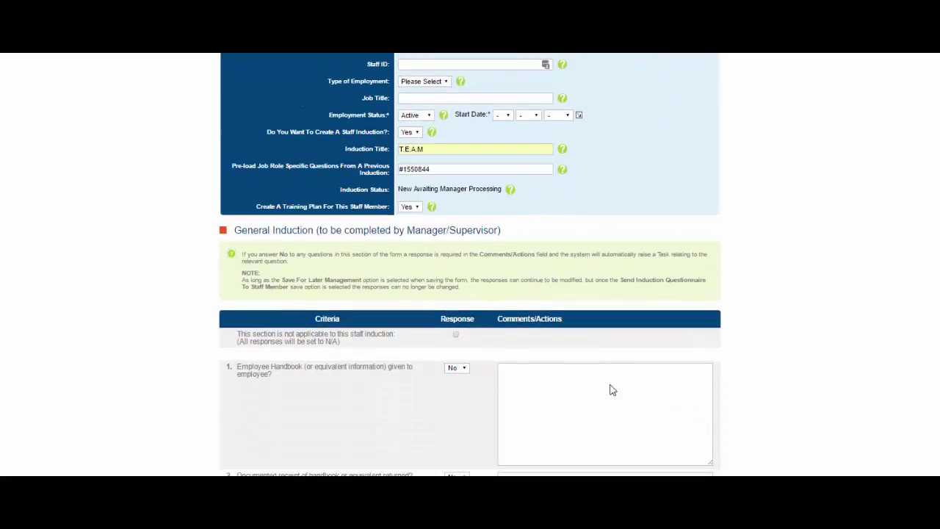
scroll(611, 387, "down", 1)
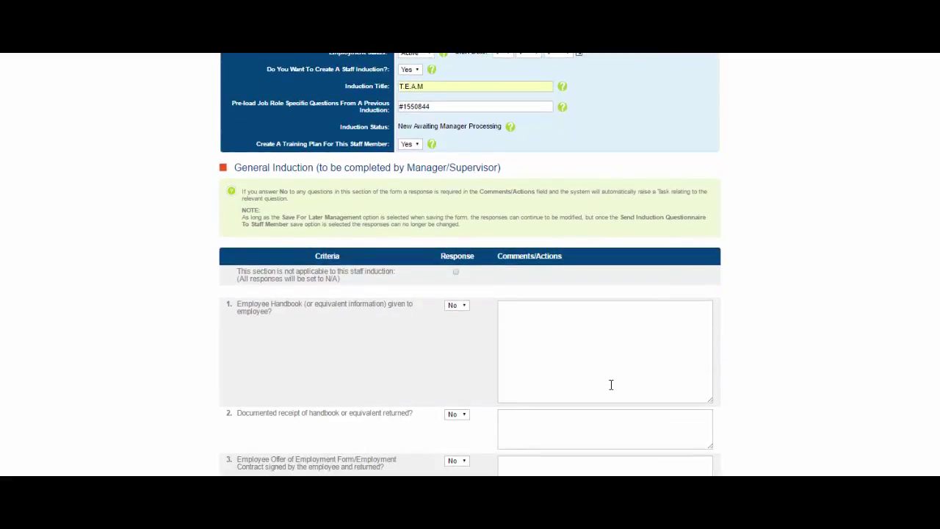
scroll(611, 385, "down", 1)
scroll(611, 385, "down", 1)
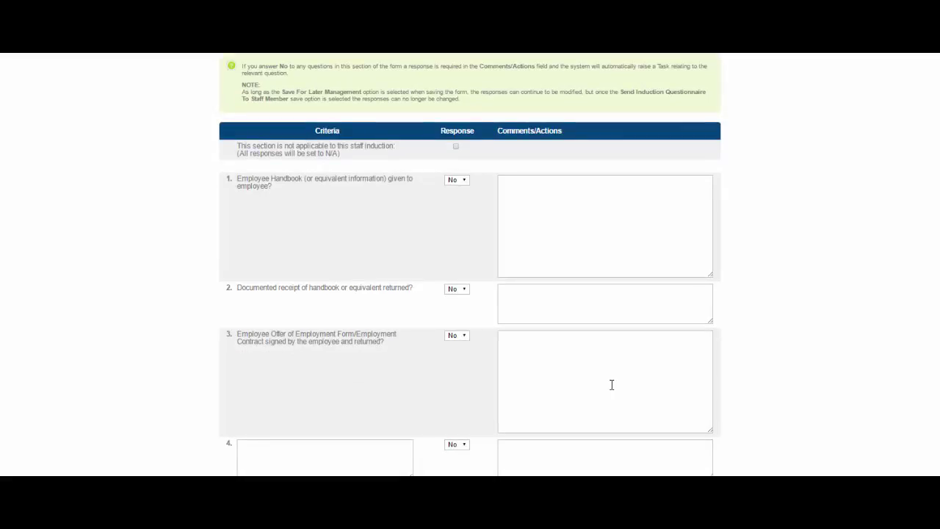
scroll(611, 385, "down", 4)
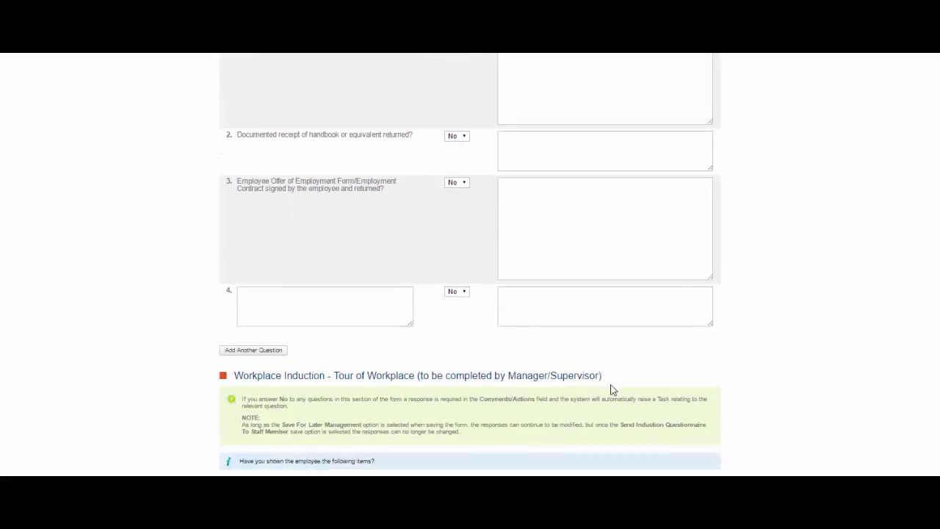
scroll(611, 389, "down", 4)
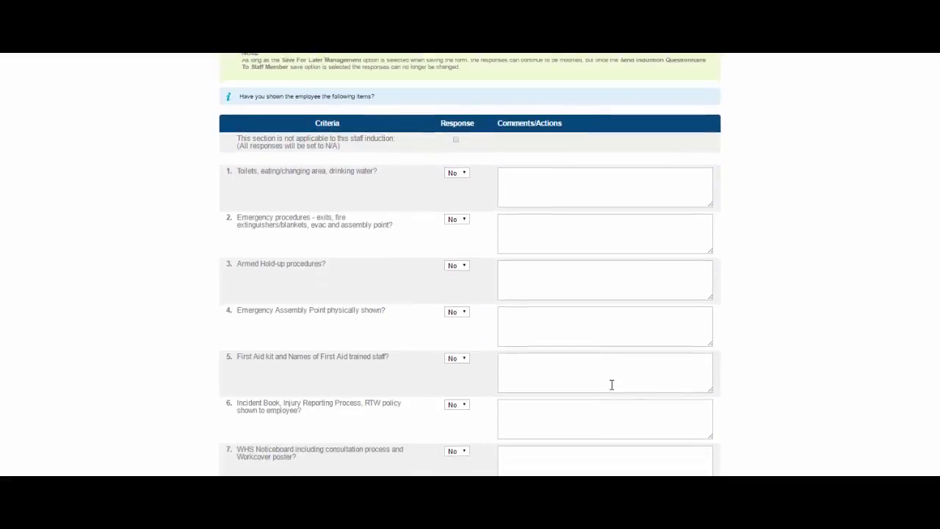
left_click(463, 192)
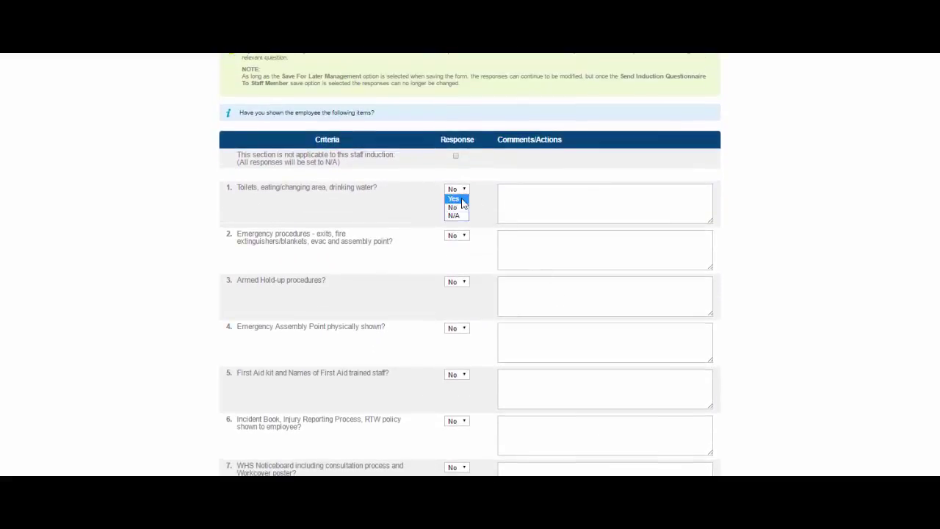
left_click(462, 200)
left_click(464, 236)
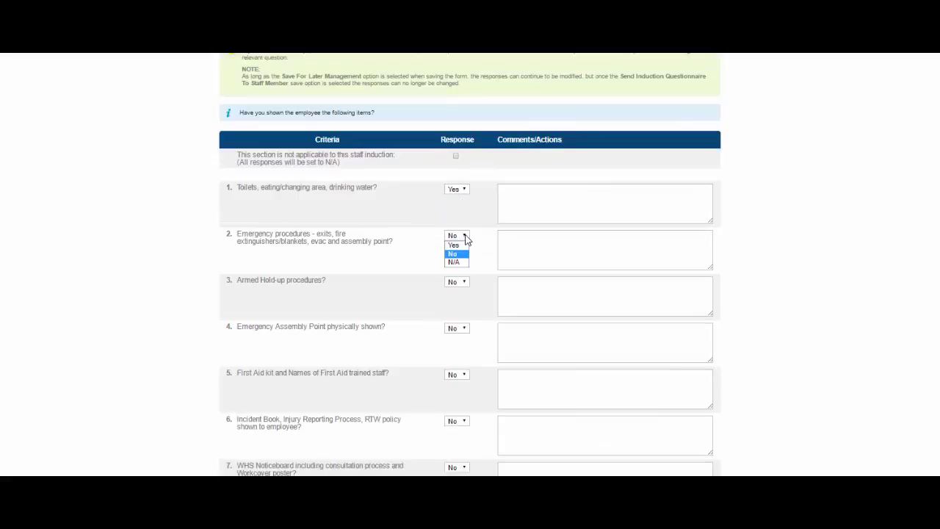
left_click(461, 262)
left_click(464, 190)
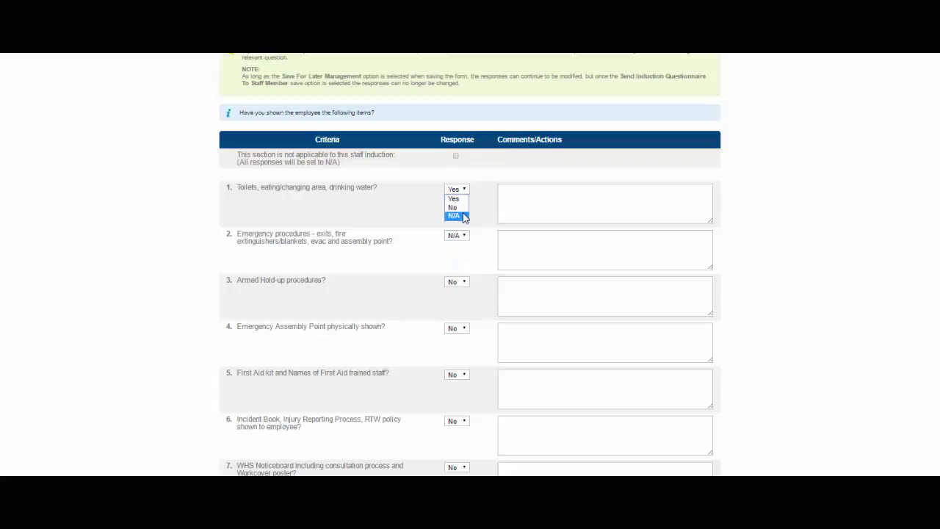
left_click(463, 212)
- Mark the Workplace Induction section as not applicable, set the emergency procedures response back to No, and enter "comment" as its comment
left_click(455, 156)
left_click(462, 238)
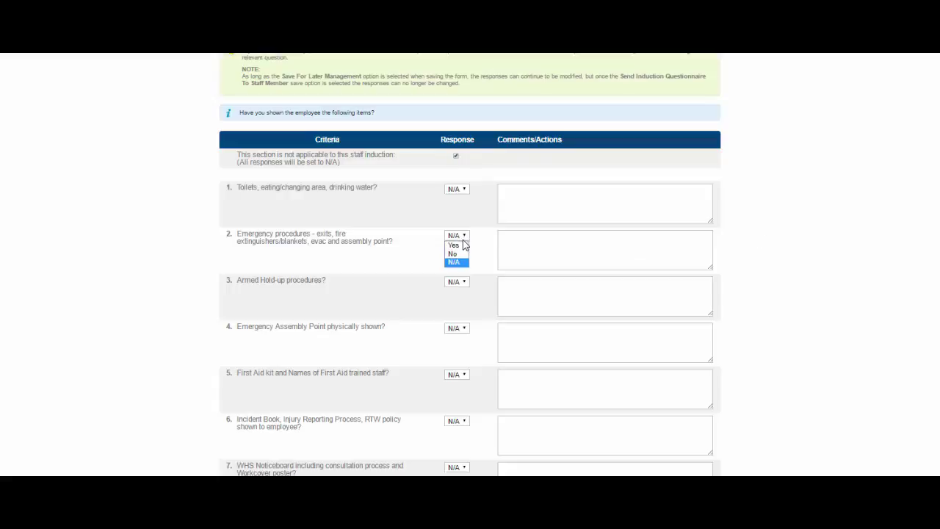
left_click(454, 253)
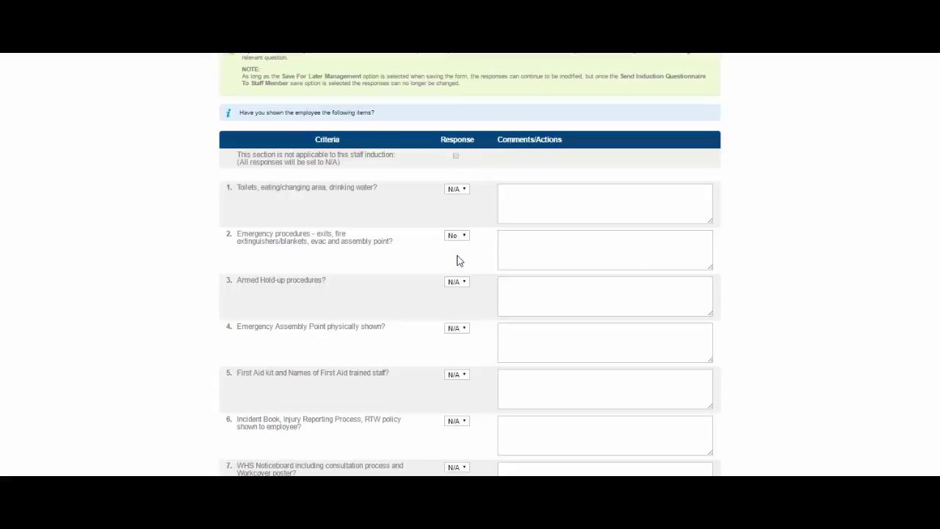
left_click(521, 246)
type("comment")
- Leave the optional Job Role Specific Induction section blank and send the induction questionnaire to the staff member
scroll(762, 241, "down", 1)
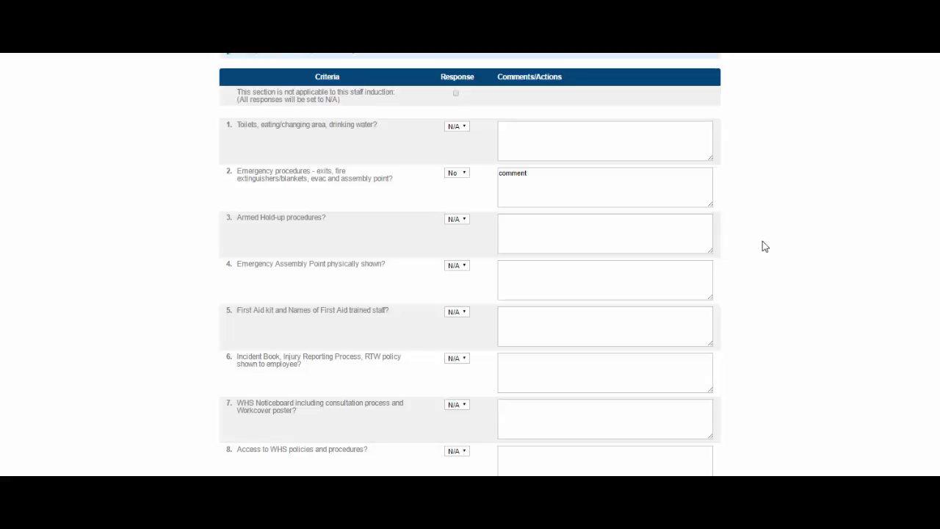
scroll(762, 247, "down", 4)
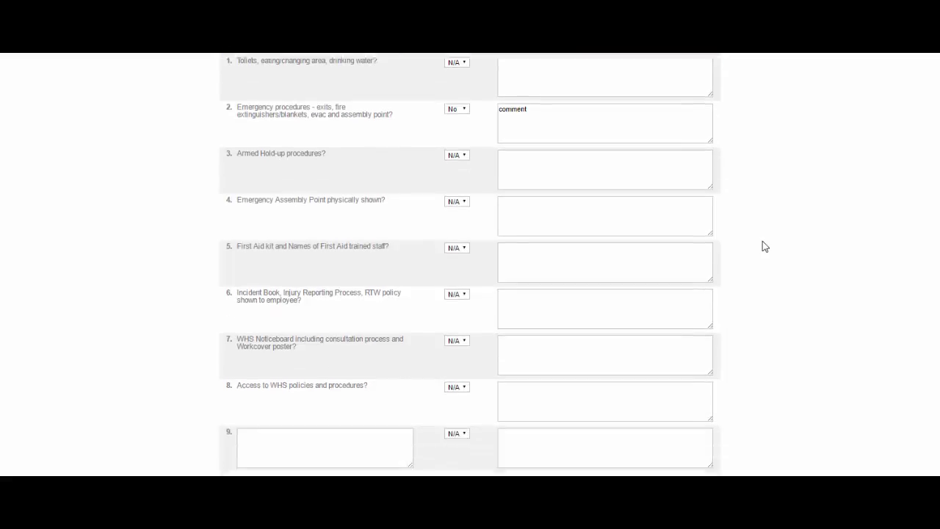
scroll(762, 247, "down", 3)
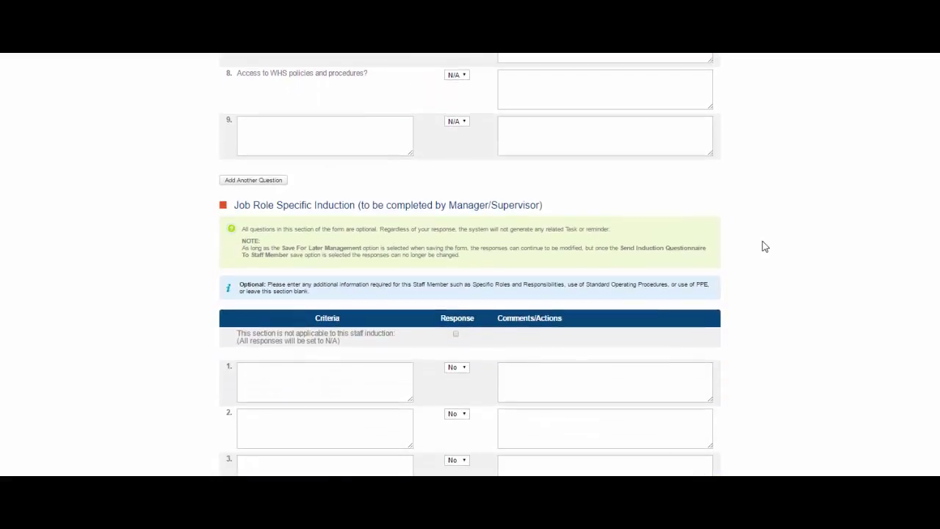
scroll(762, 246, "down", 1)
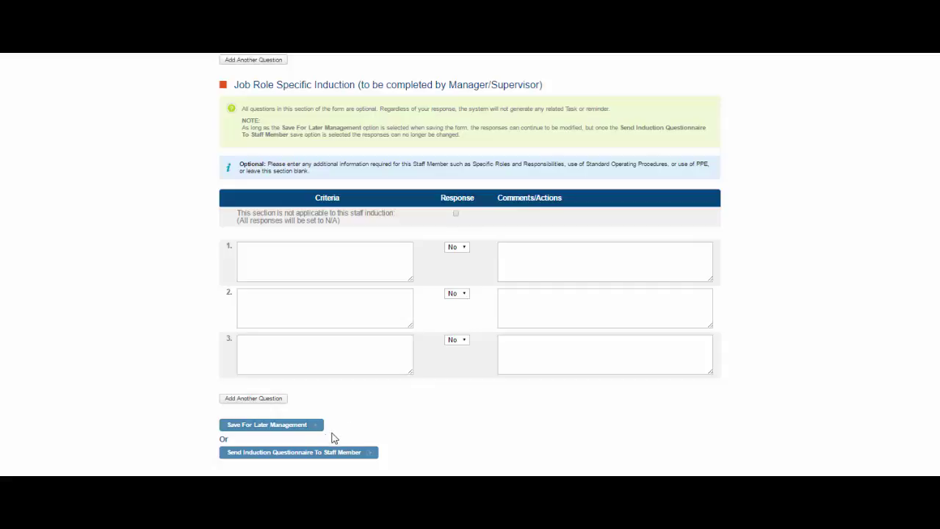
left_click(282, 452)
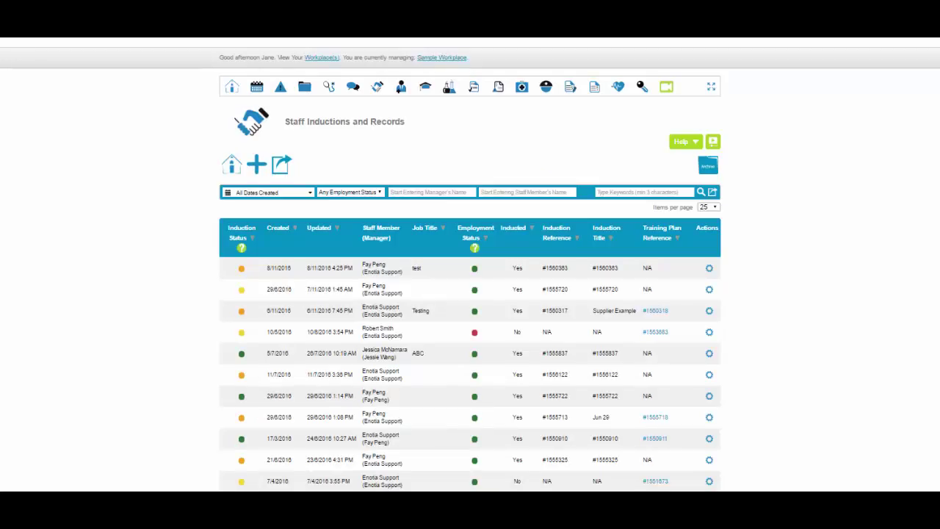